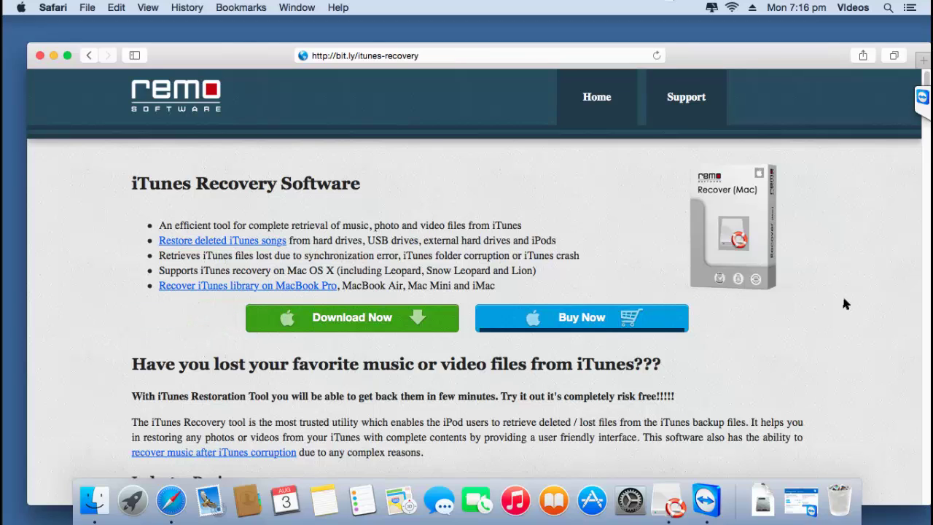
- Open Remo Recover's photo, video and audio recovery, settling on Recover Deleted Photos
left_click(54, 57)
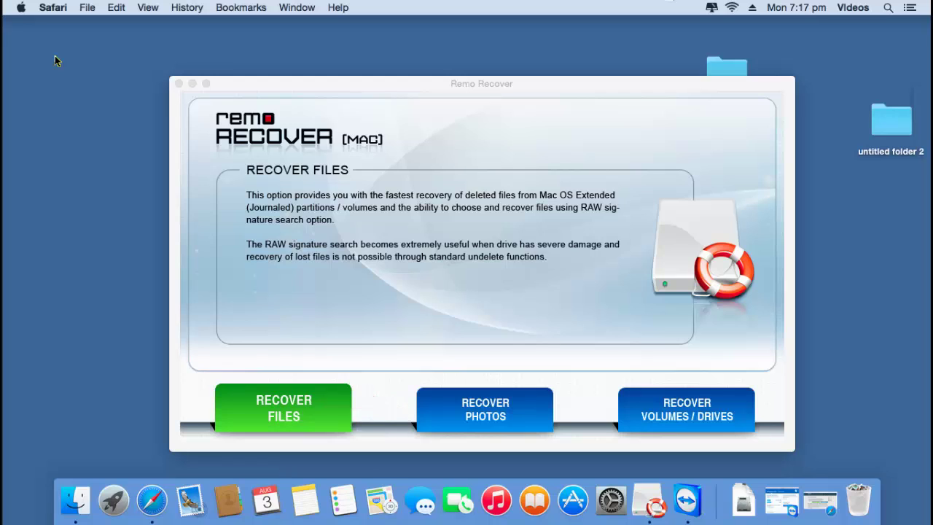
left_click(519, 398)
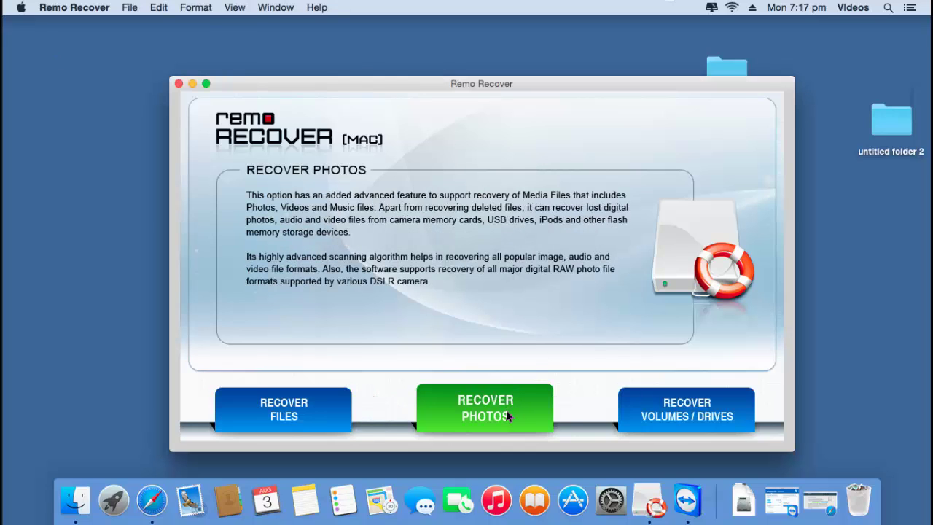
left_click(508, 415)
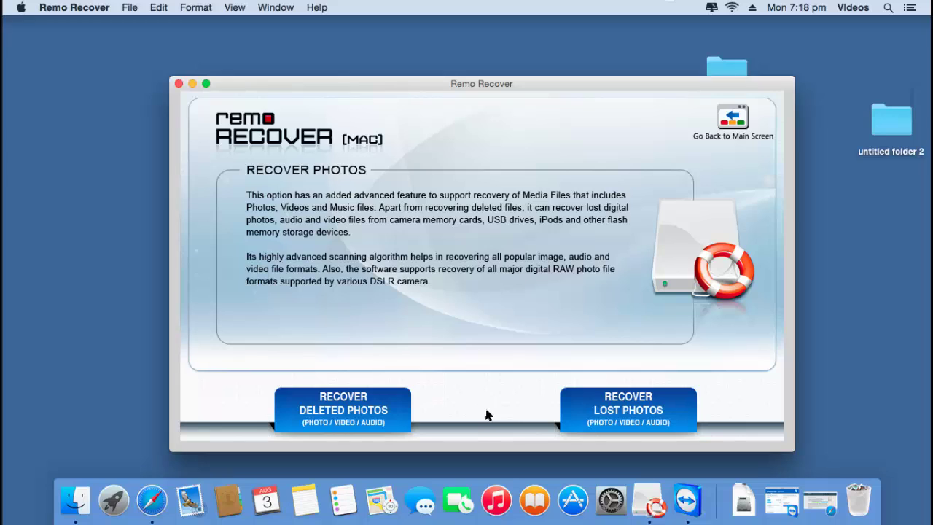
left_click(376, 416)
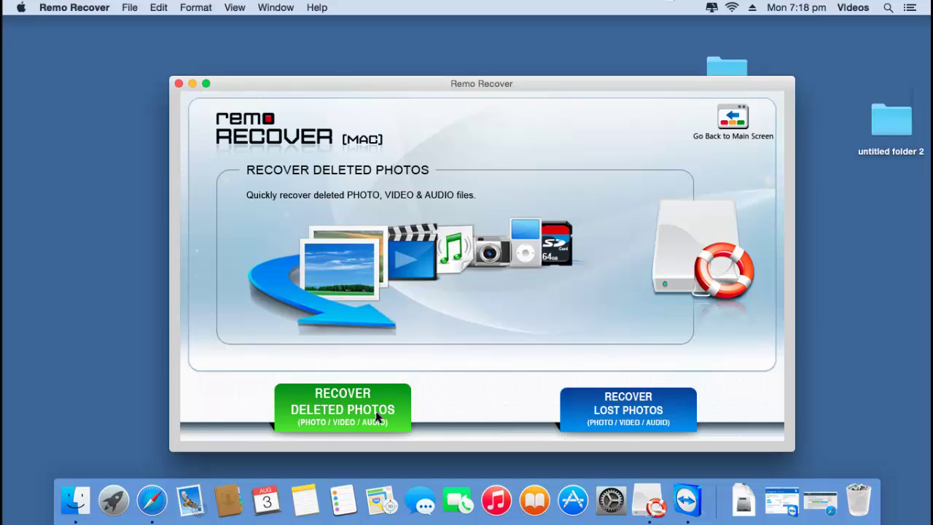
left_click(625, 412)
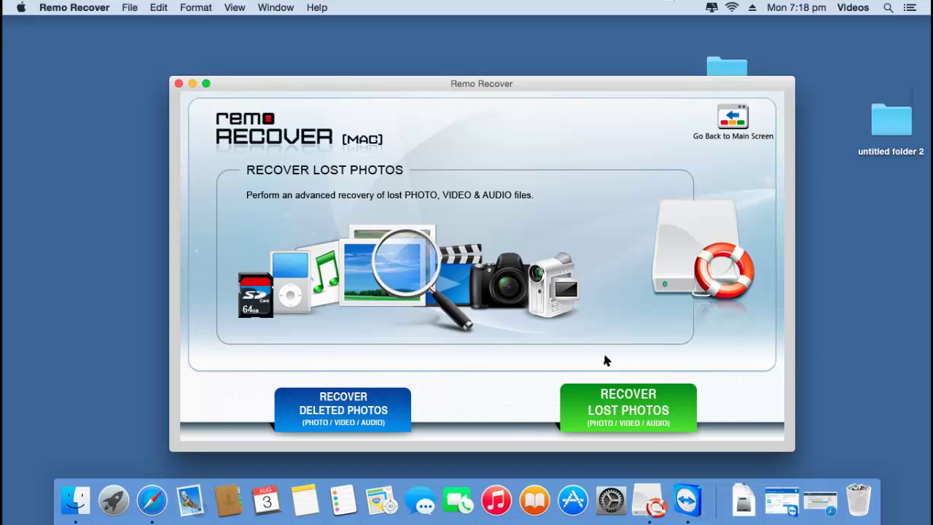
left_click(371, 414)
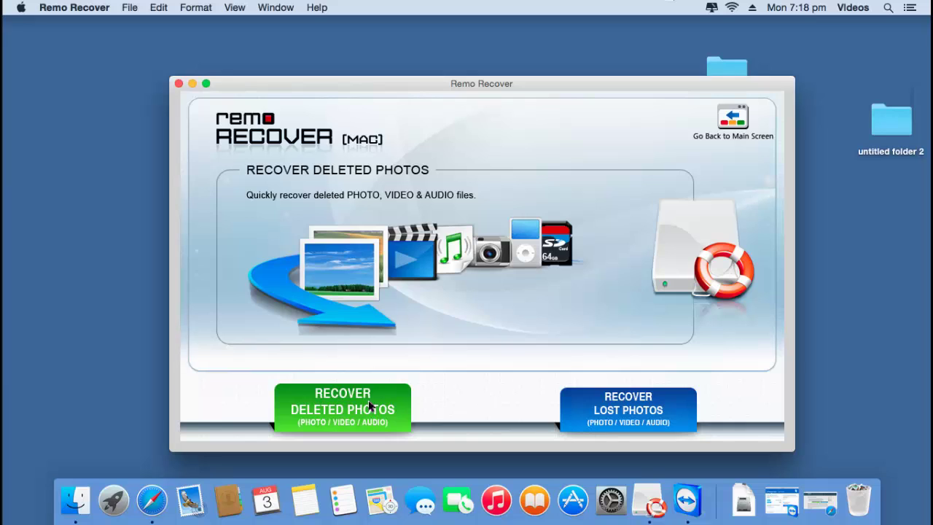
- Start deleted-media recovery and select the Yosemite OS X 10.10 volume to scan
left_click(346, 406)
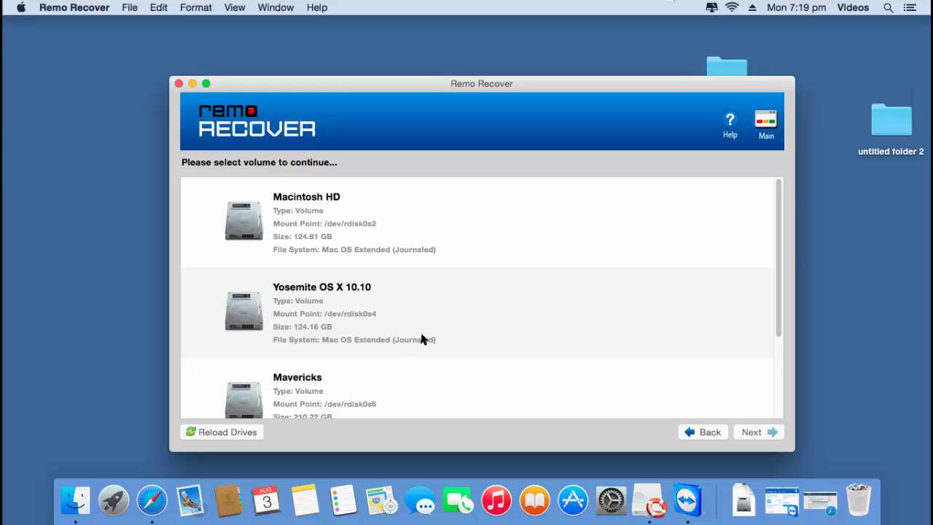
left_click(445, 326)
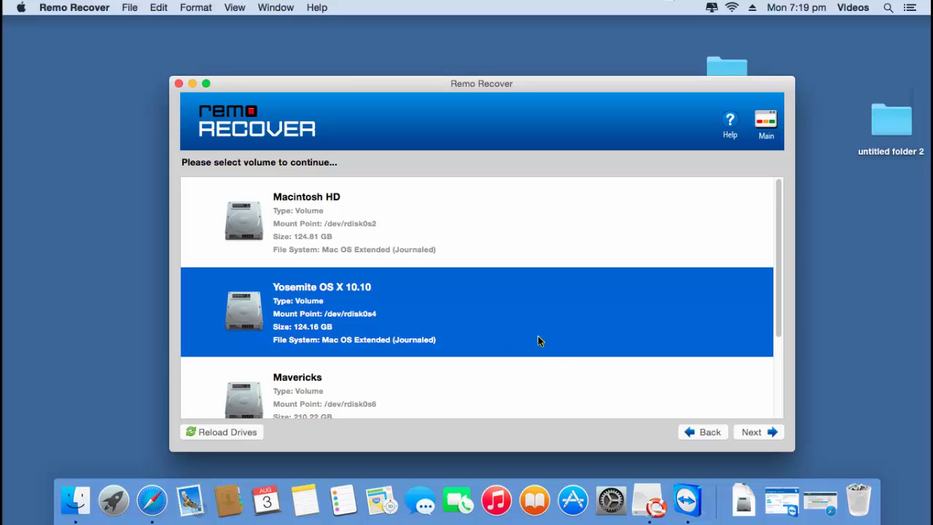
left_click(761, 433)
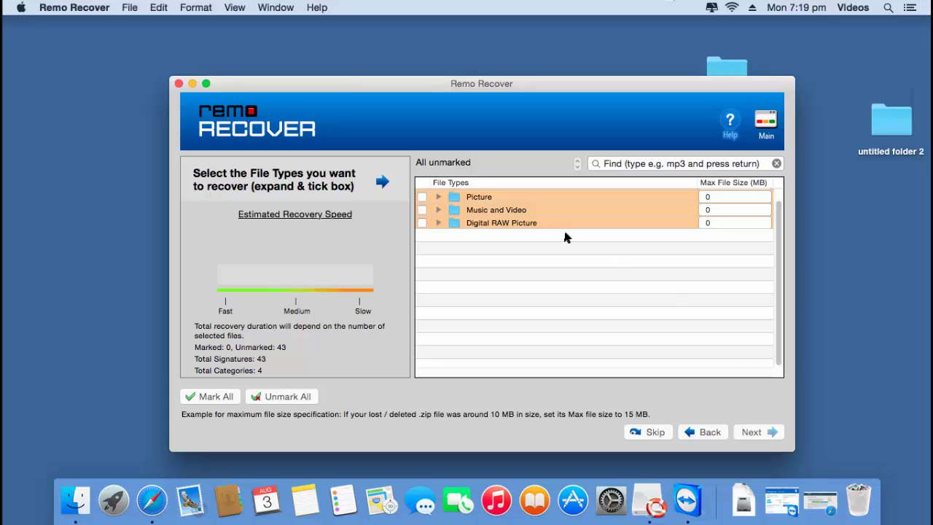
- Tick Music and Video as the only file type and scan the volume
left_click(421, 212)
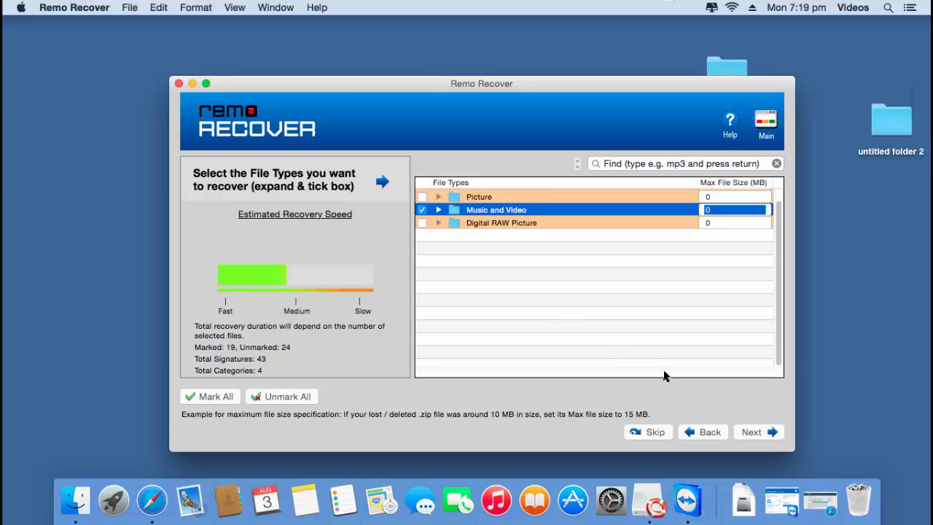
left_click(758, 433)
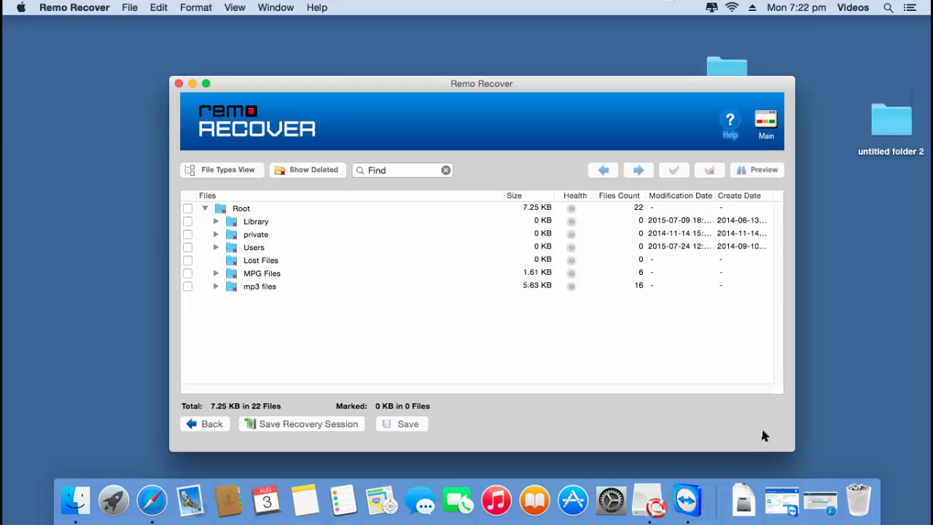
- Show deleted files in the results and tick only the mp3 files folder
left_click_drag(496, 284, 286, 219)
left_click(233, 286)
left_click(244, 322)
left_click(317, 171)
left_click(187, 275)
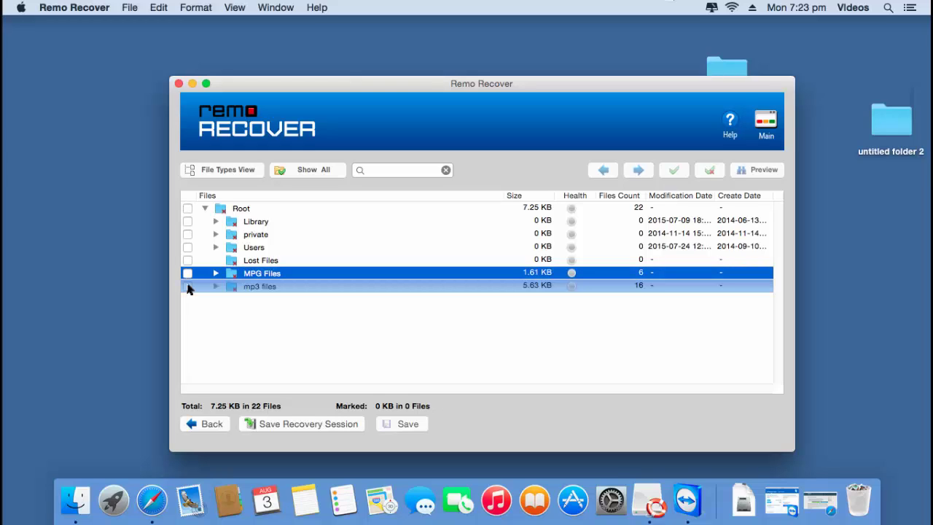
left_click(187, 286)
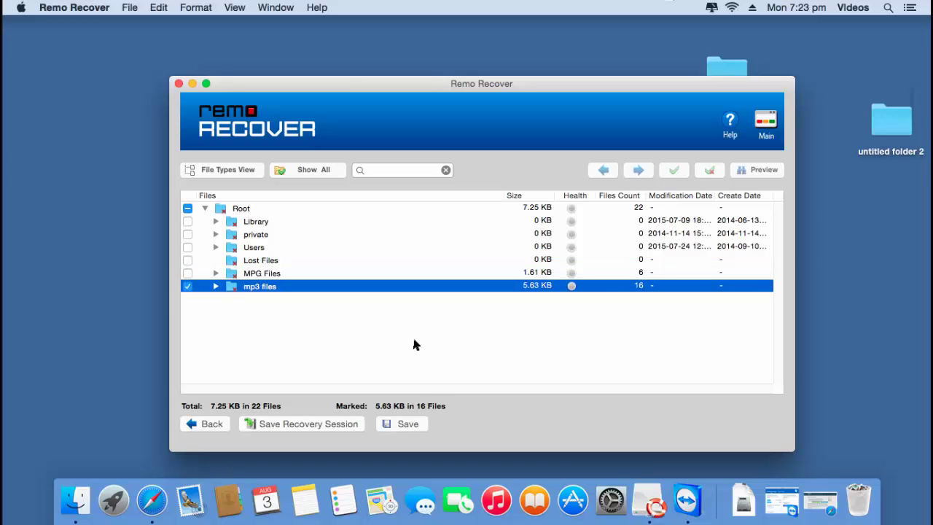
- Save the marked mp3 files into the Desktop's untitled folder and confirm completion
left_click(407, 425)
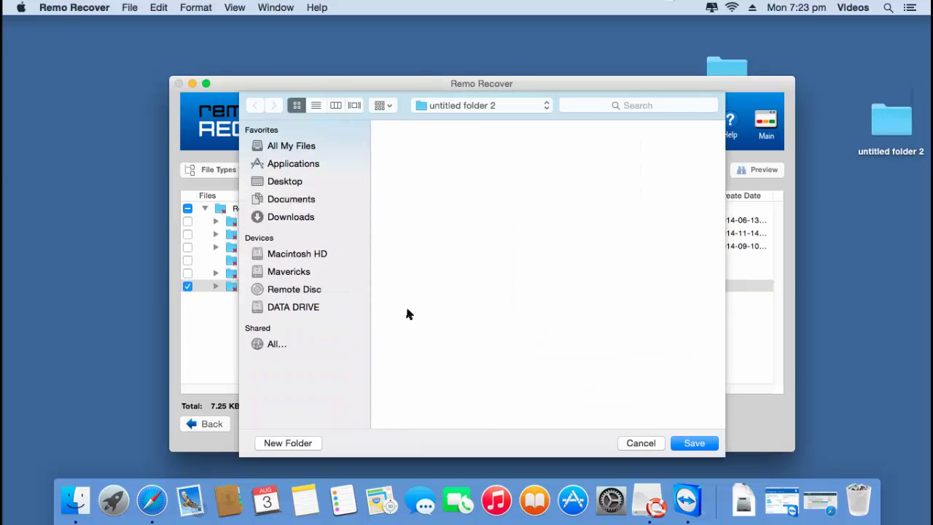
left_click(268, 182)
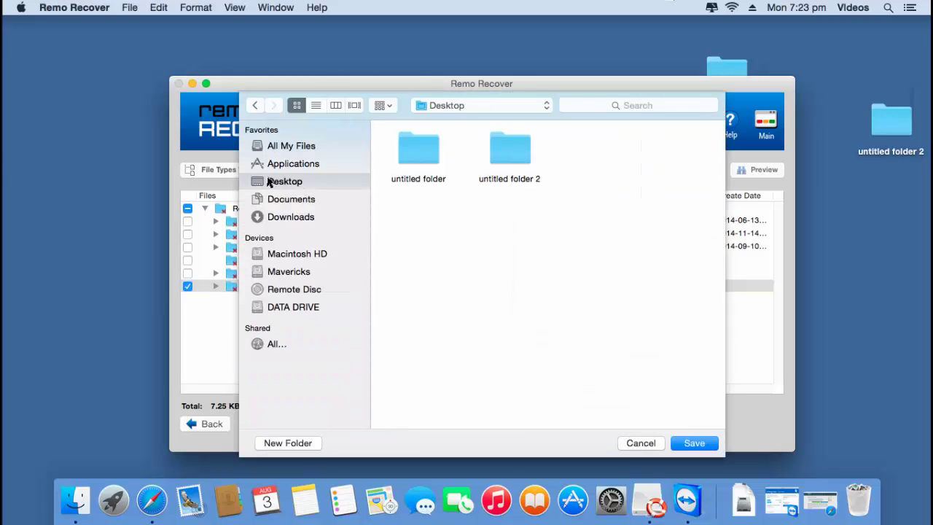
left_click(430, 155)
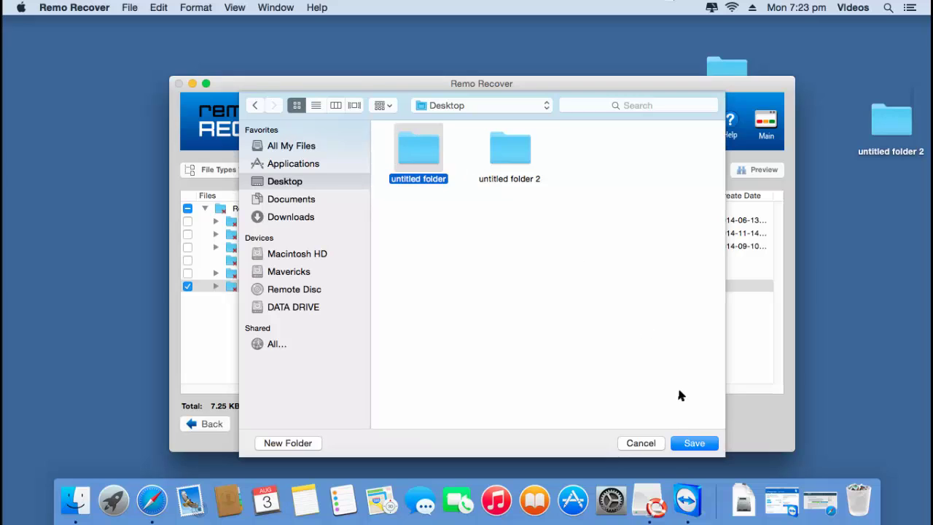
left_click(695, 443)
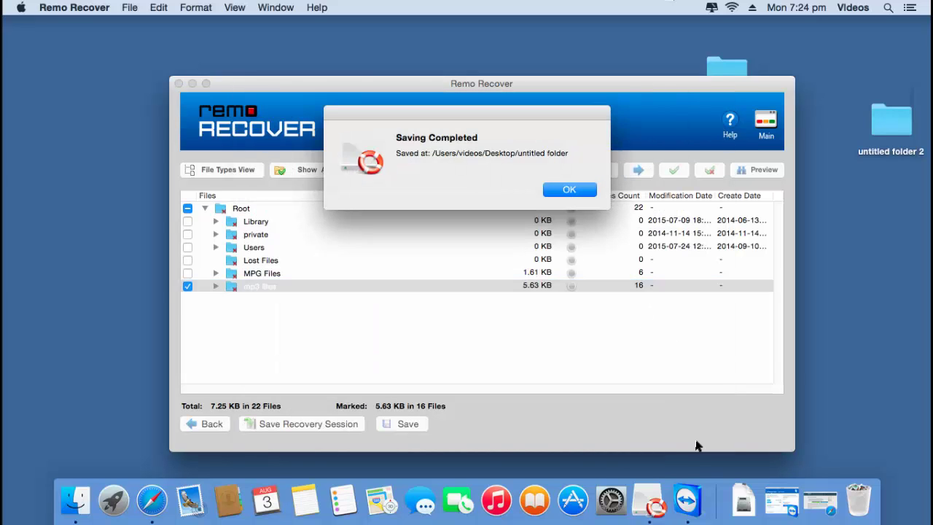
left_click(581, 191)
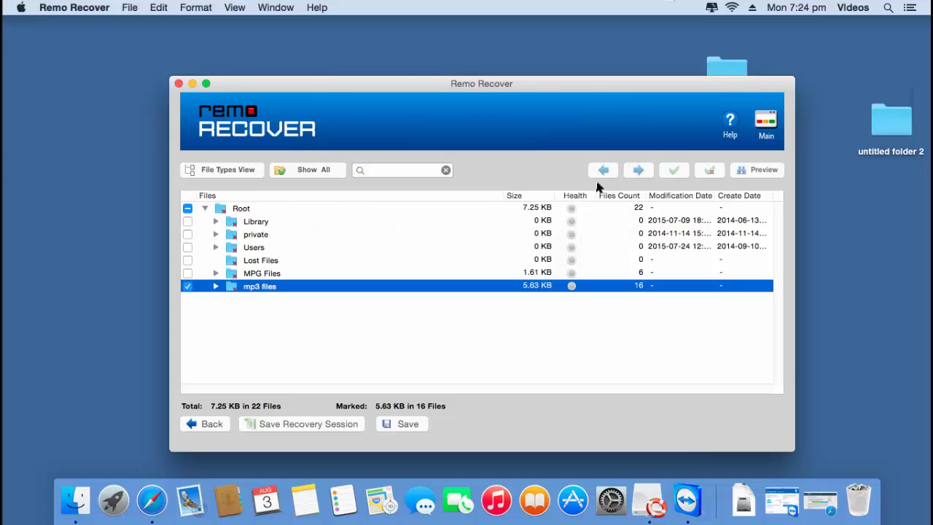
- In Finder, open untitled folder, then Root and mp3 files, and return to Root
left_click(727, 71)
double_click(727, 72)
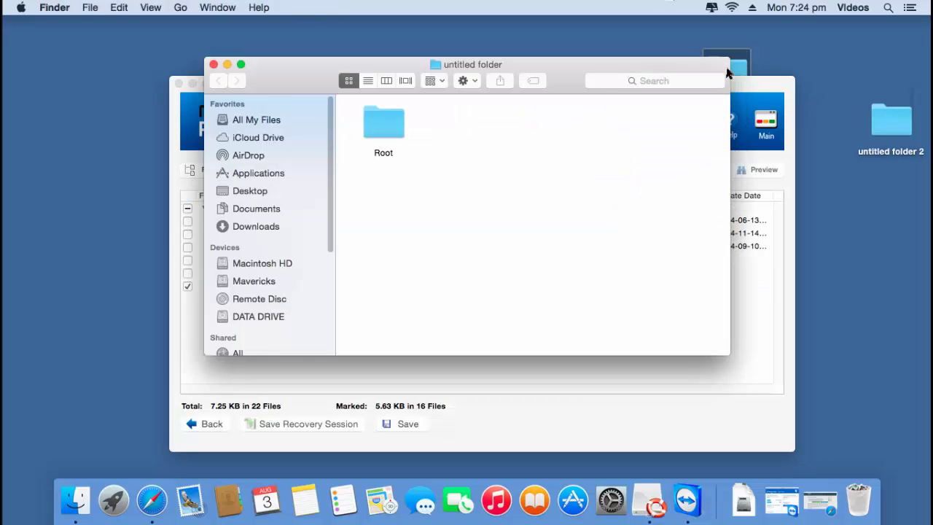
double_click(396, 121)
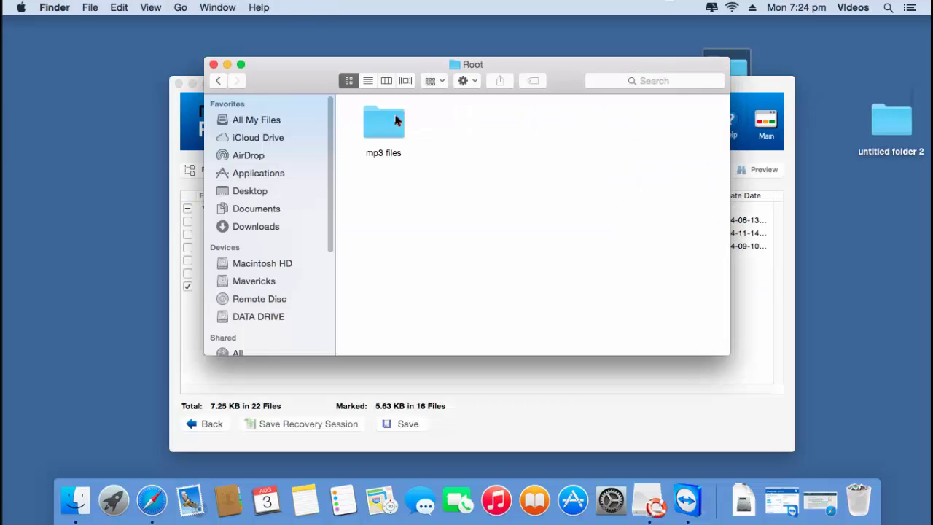
double_click(395, 121)
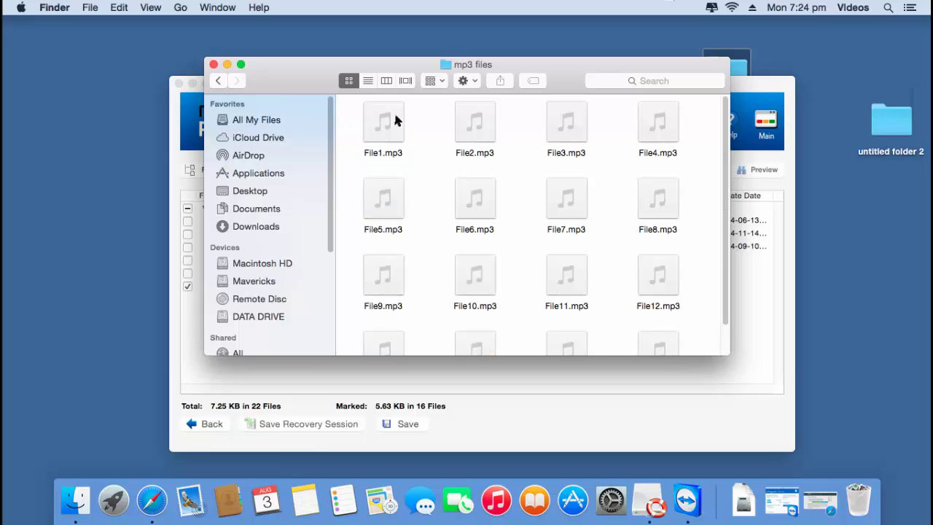
left_click(219, 81)
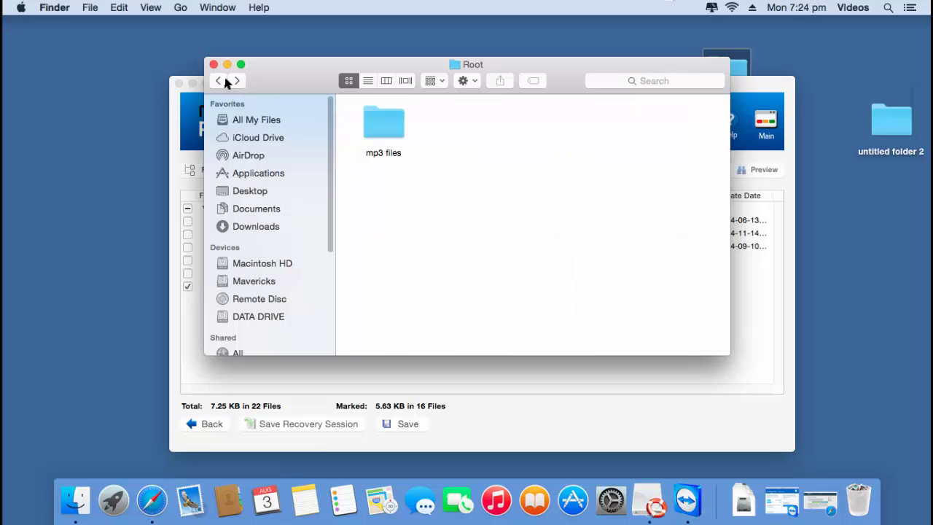